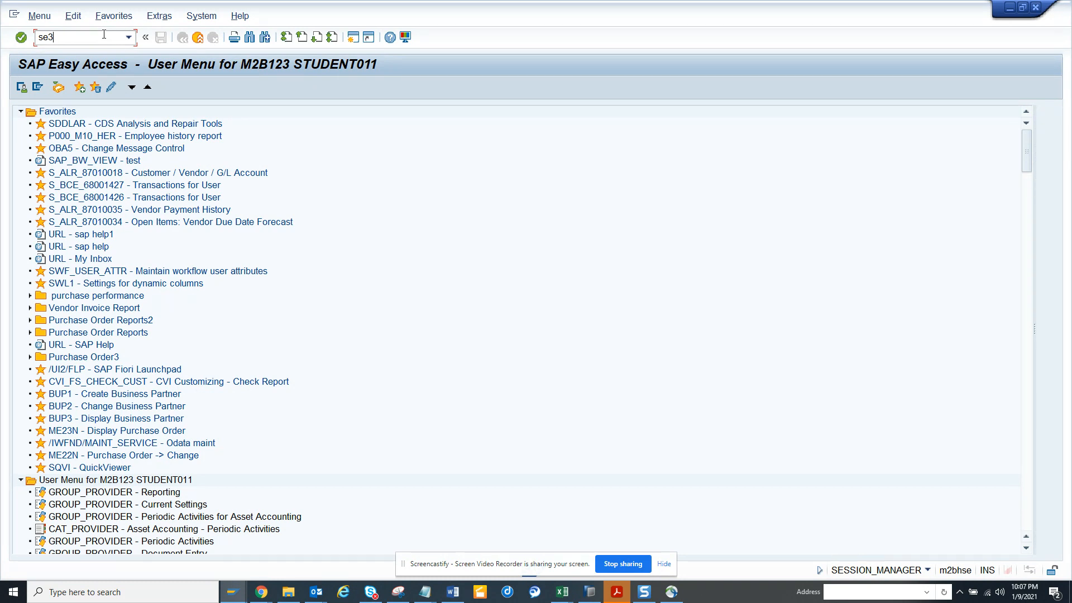
type("7")
Display function module BAPI_PO_CHANGE in SE37 and show its general attributes
key("Return")
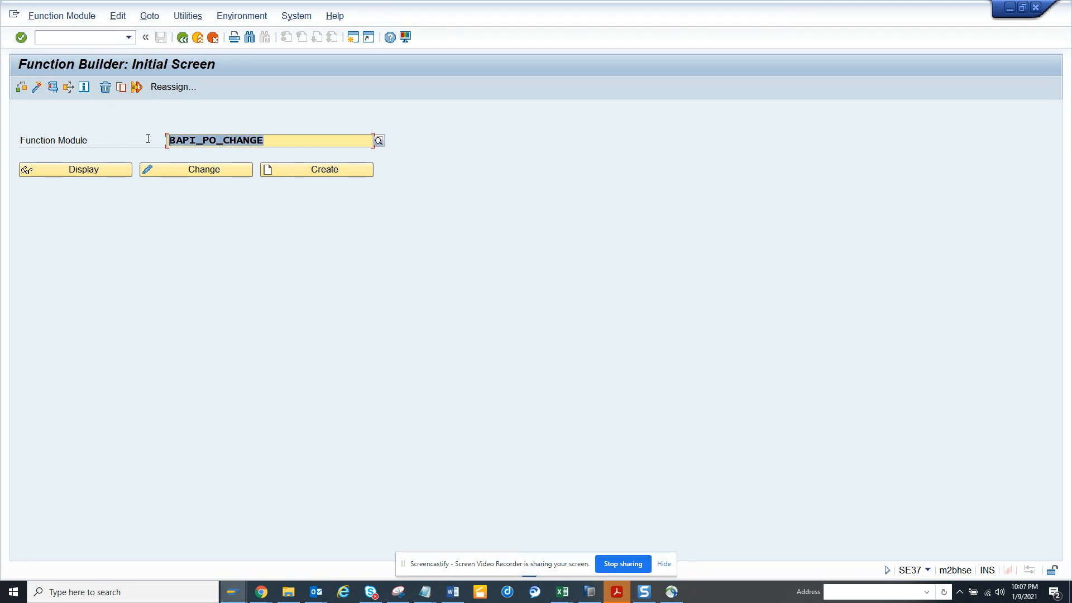
left_click(98, 173)
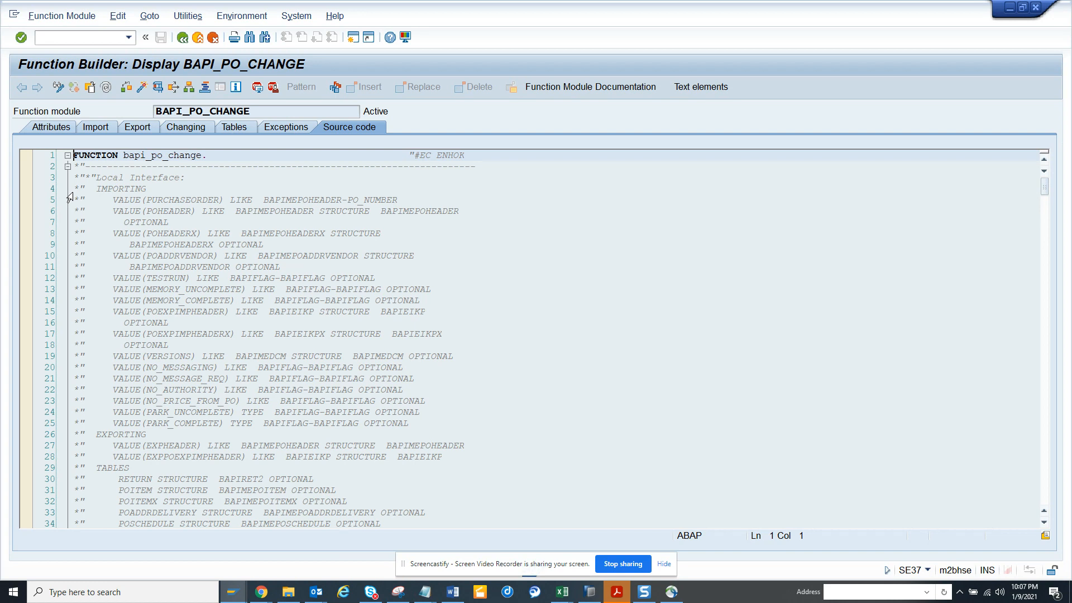
left_click(55, 129)
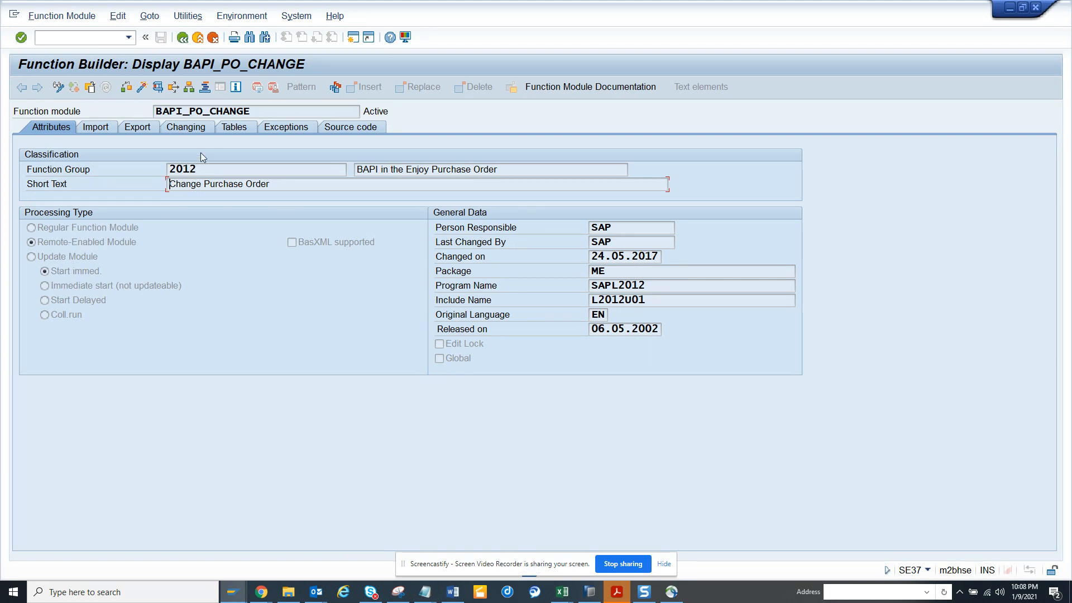
Show the import parameters of BAPI_PO_CHANGE
left_click(108, 127)
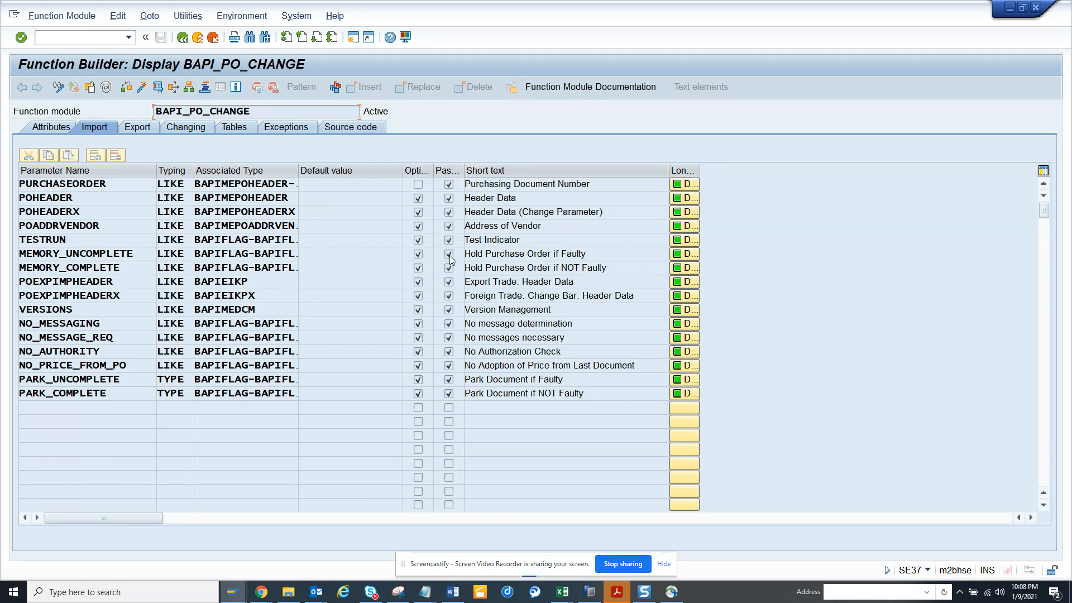
Review the export, changing and tables parameters, ending back on the import parameters
left_click(137, 126)
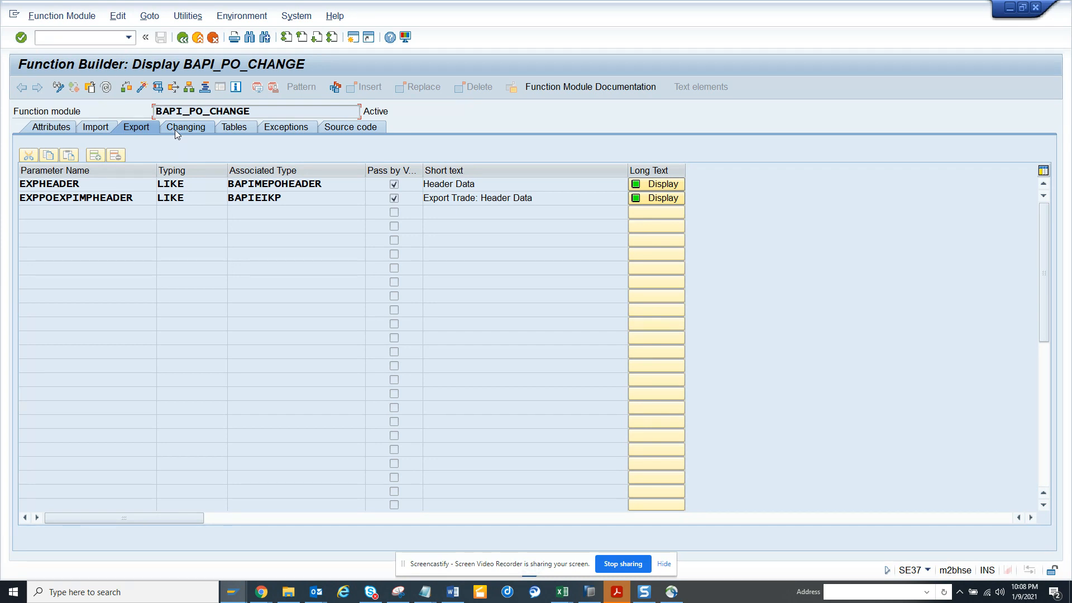
left_click(185, 126)
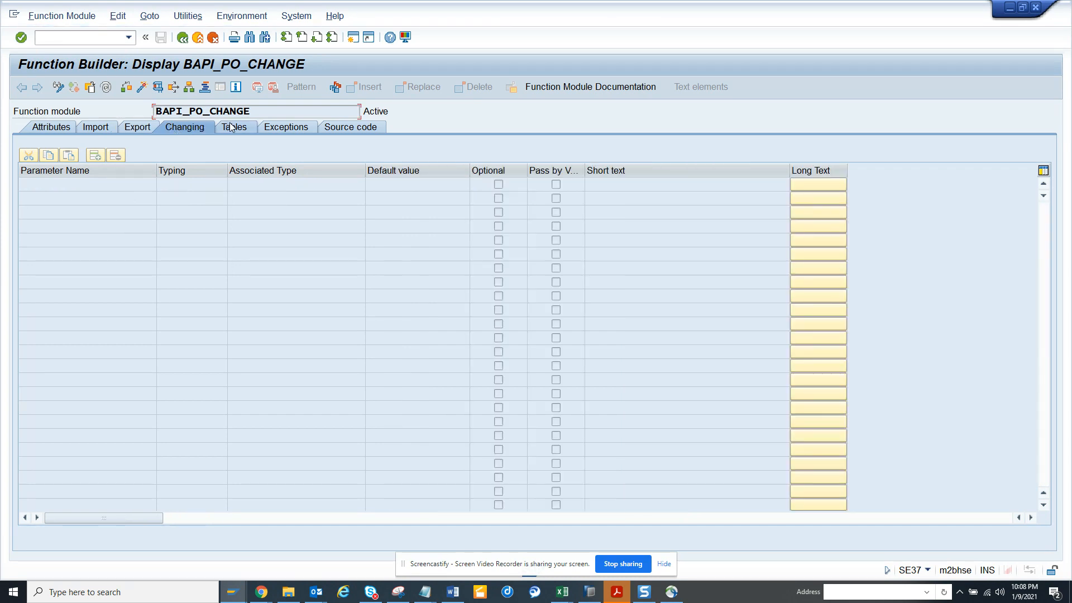
left_click(233, 126)
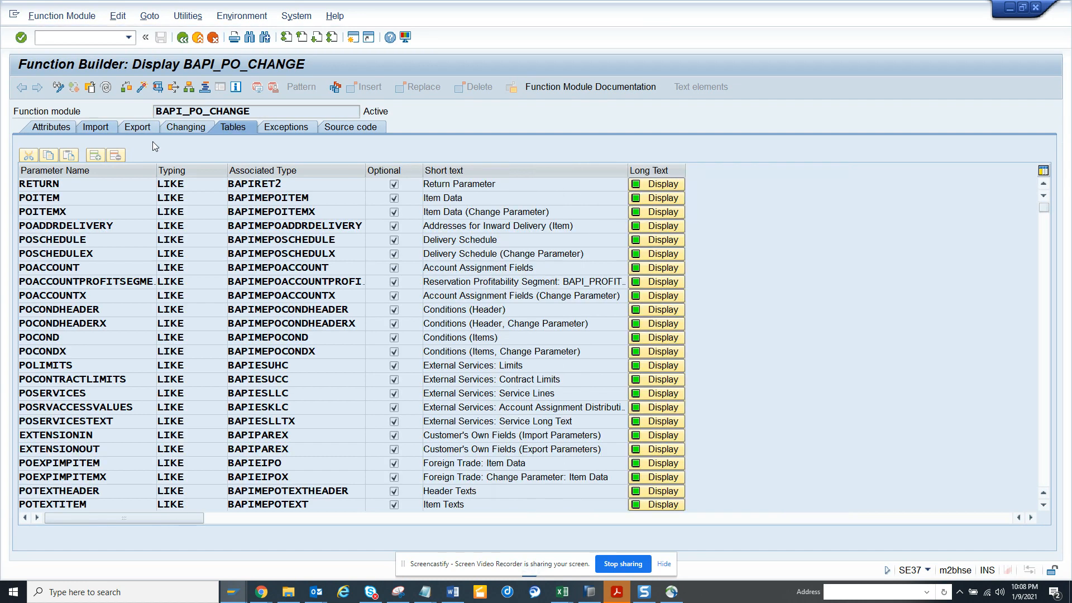
left_click(96, 126)
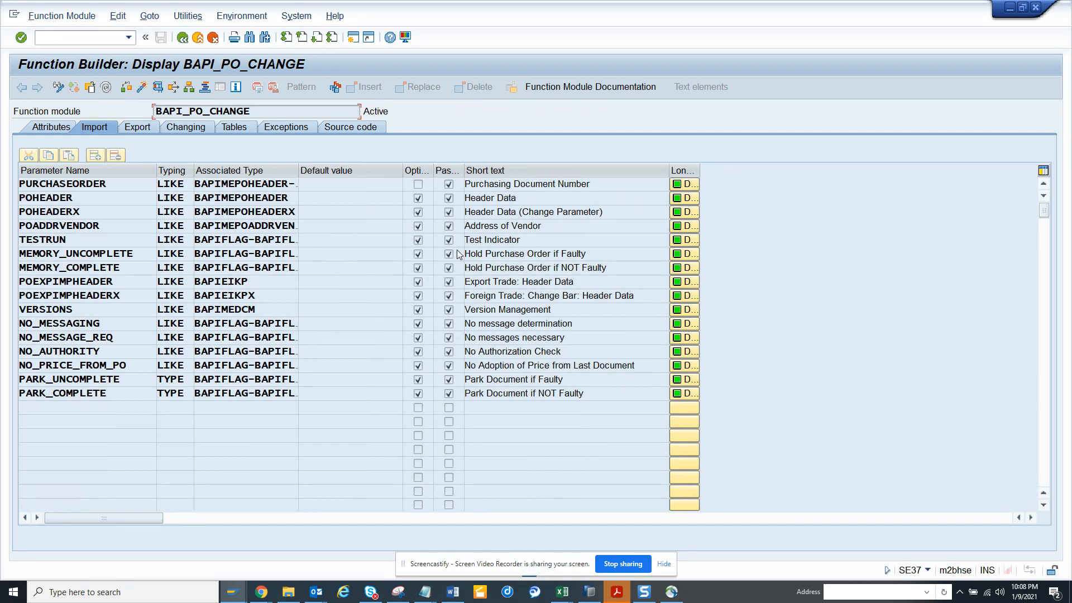
Show BAPI_PO_CHANGE as a Remote-Enabled Module and get F1 help on processing type
left_click(42, 129)
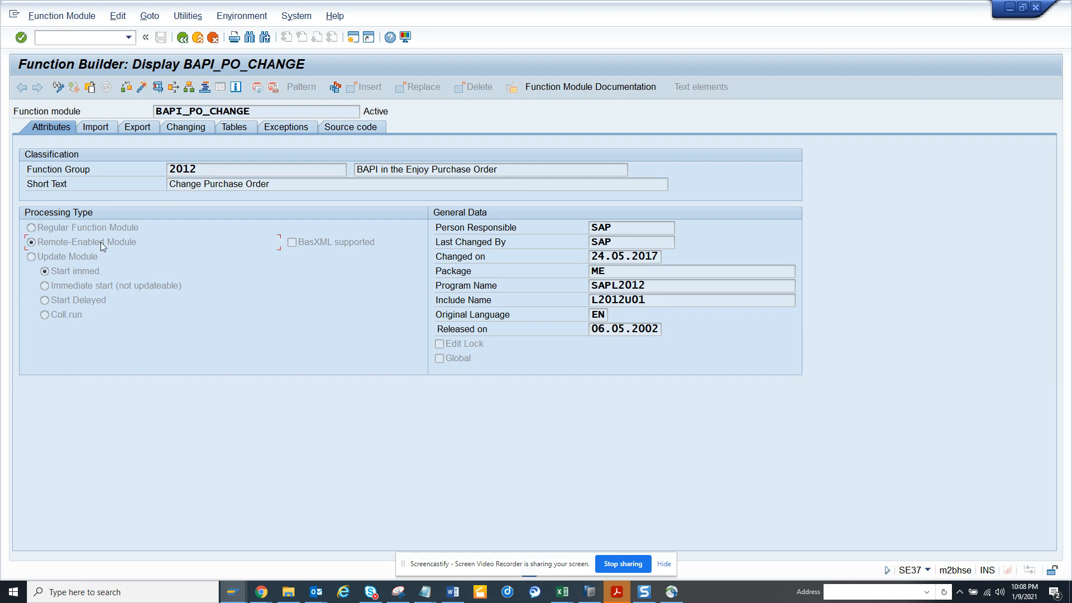
key("F1")
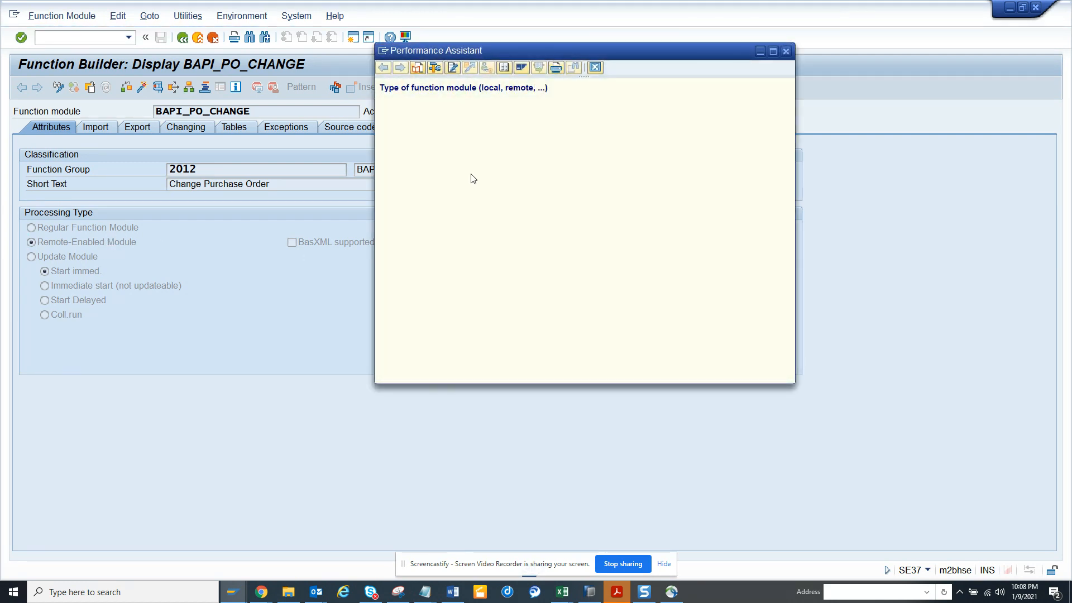
left_click(594, 68)
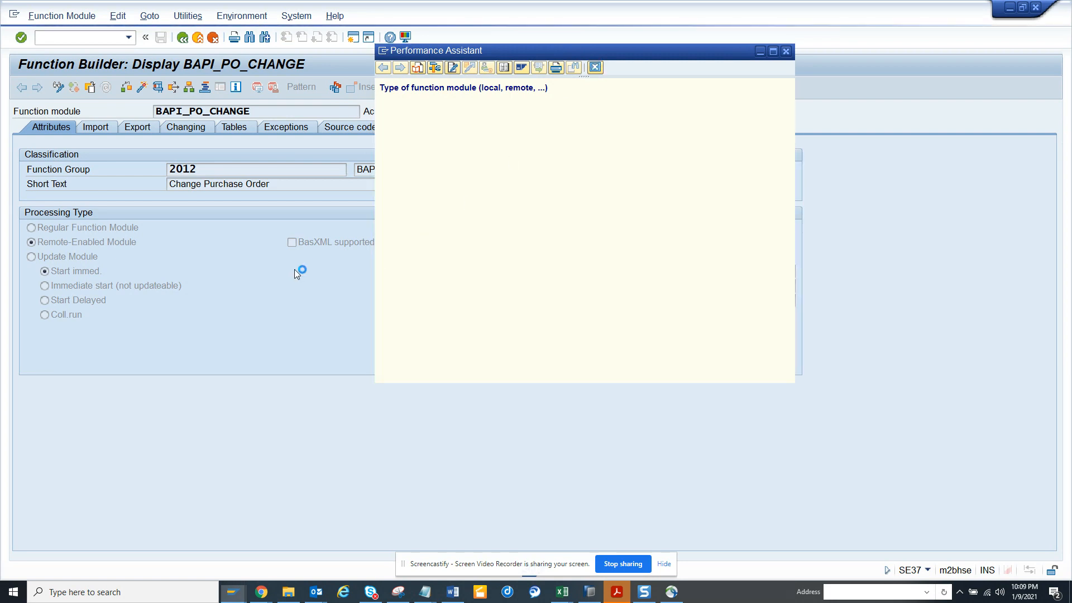